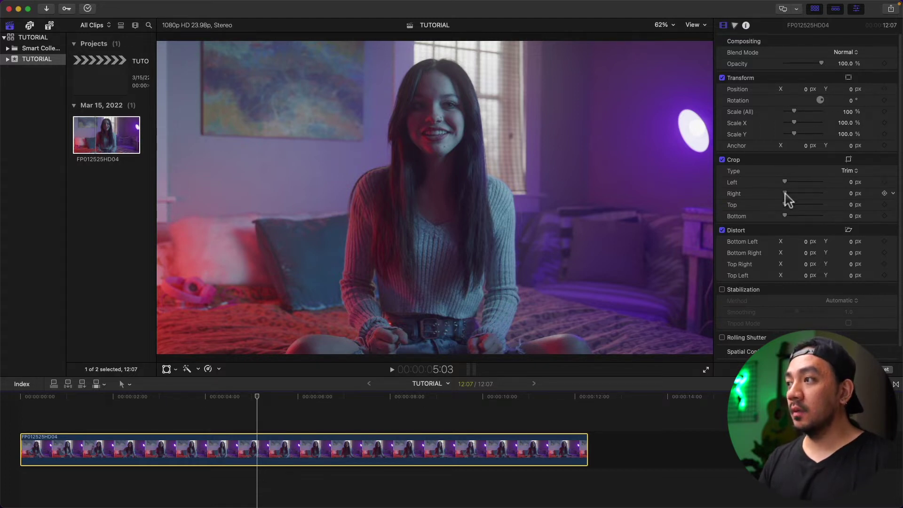
- Crop the clip's right side to 665 and Option-drag a duplicate above it
drag(785, 192, 808, 192)
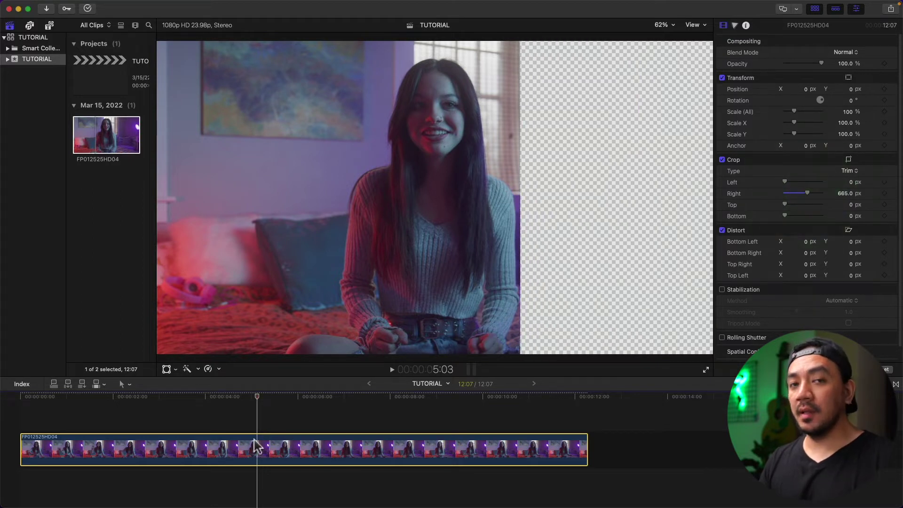
key(alt)
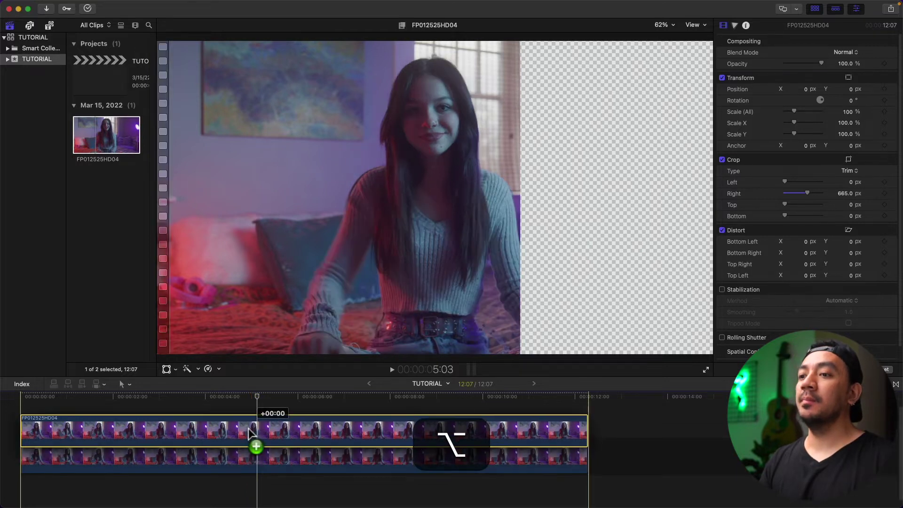
drag(250, 443, 245, 431)
click(243, 428)
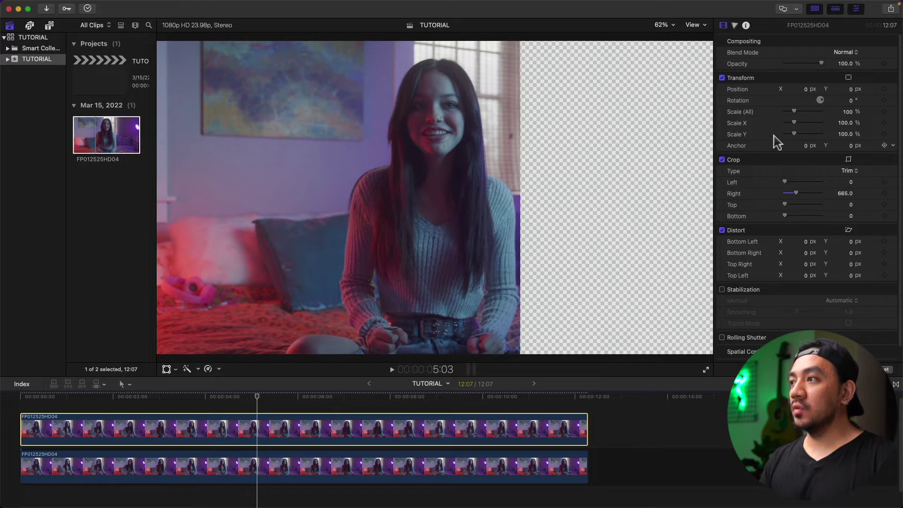
- Set the top copy's Scale X to -100 to mirror it horizontally
click(847, 123)
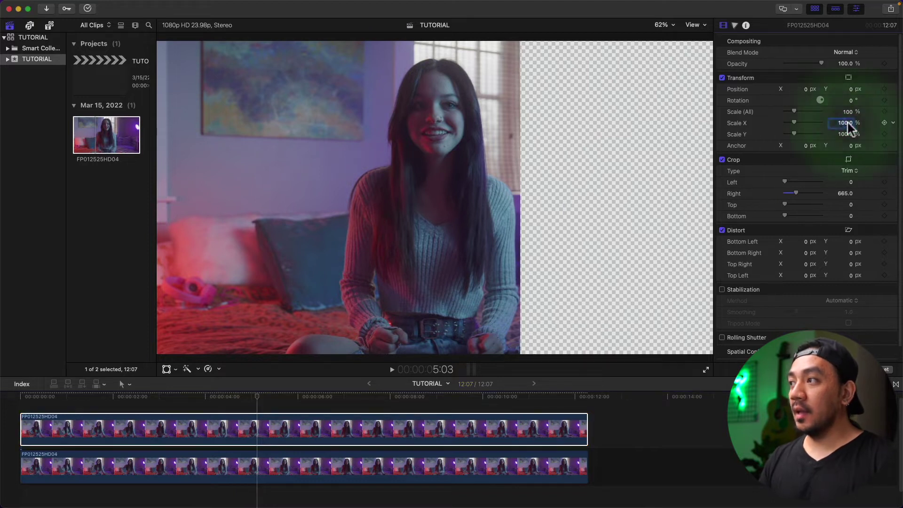
text(-)
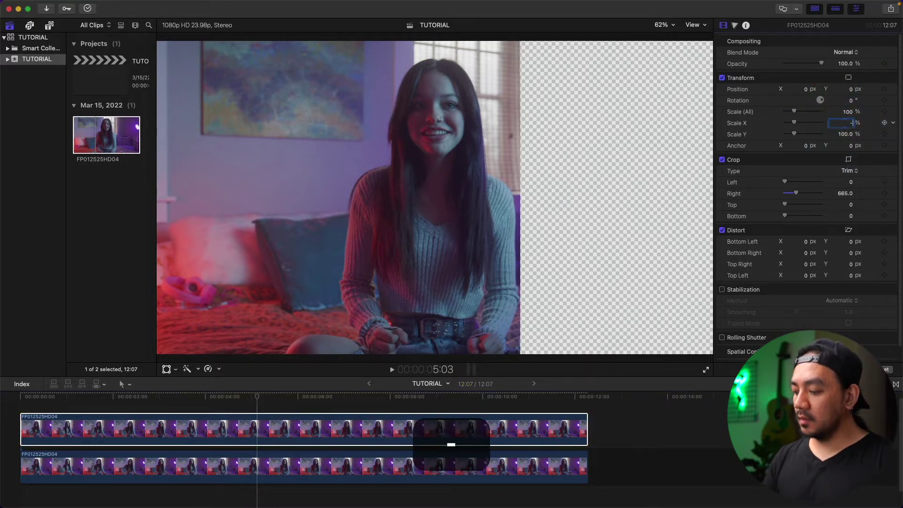
text(100)
key(Return)
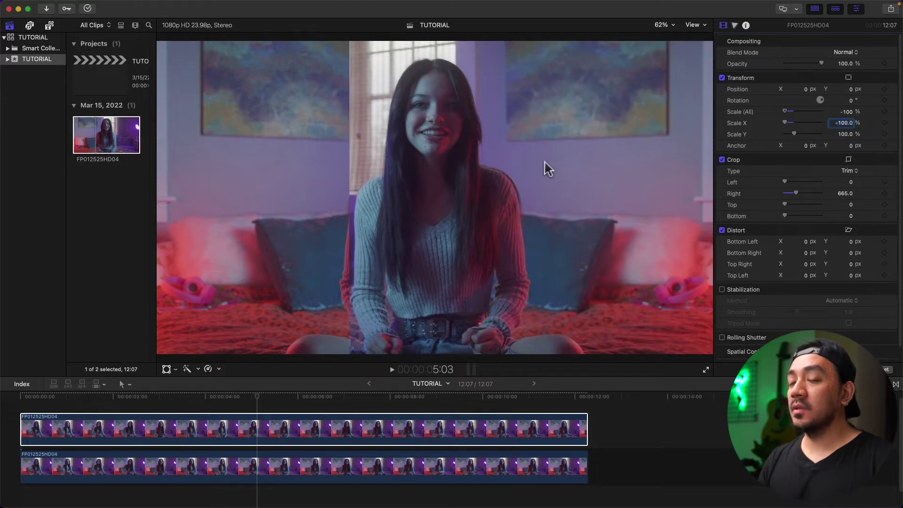
- Show the horizon guide and drag the top copy's Position X to 291
click(695, 26)
click(733, 240)
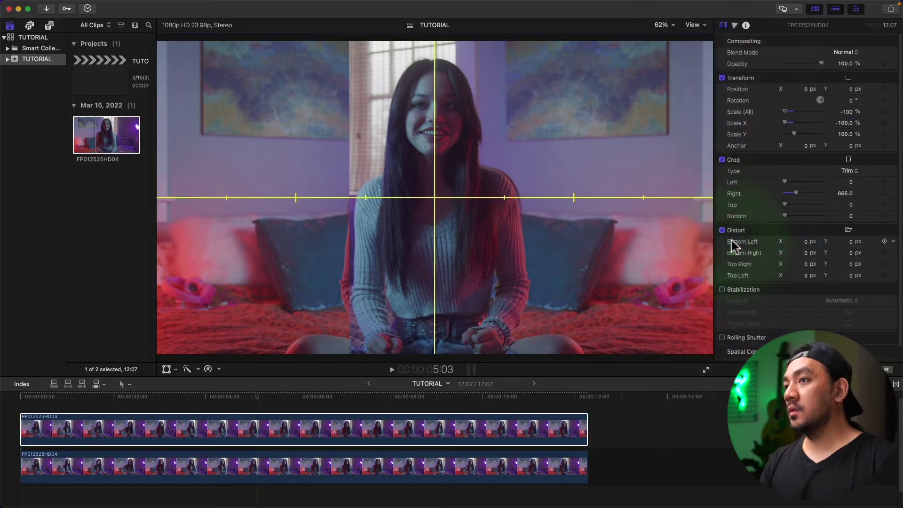
mouse_move(803, 88)
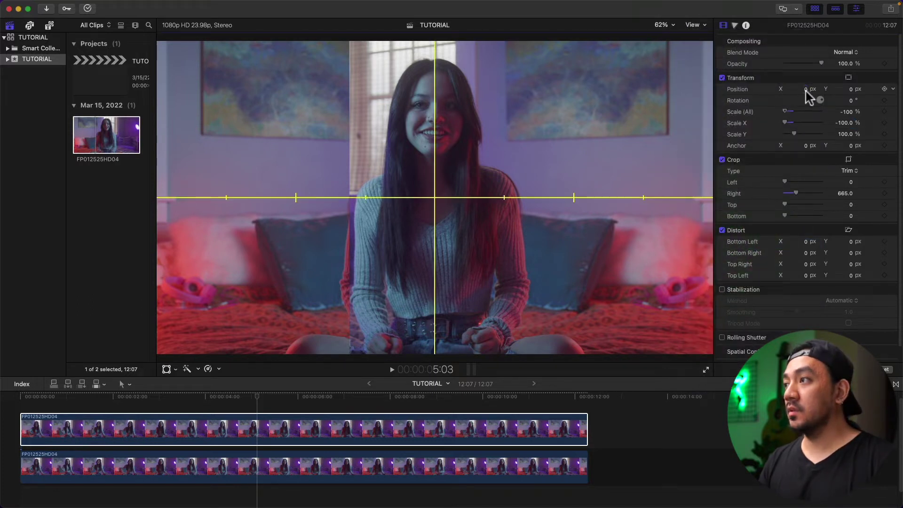
drag(805, 89, 842, 89)
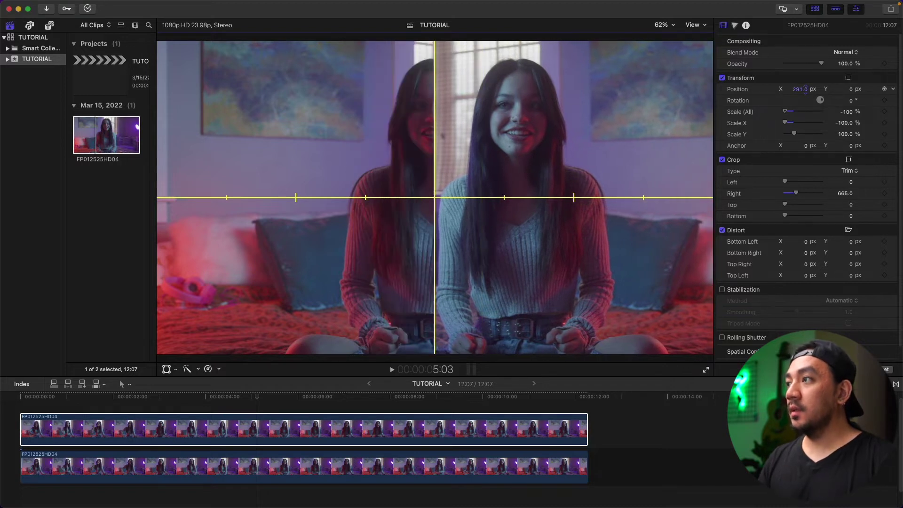
- Set the bottom clip's Position X to -291, then hide the horizon guide
click(379, 476)
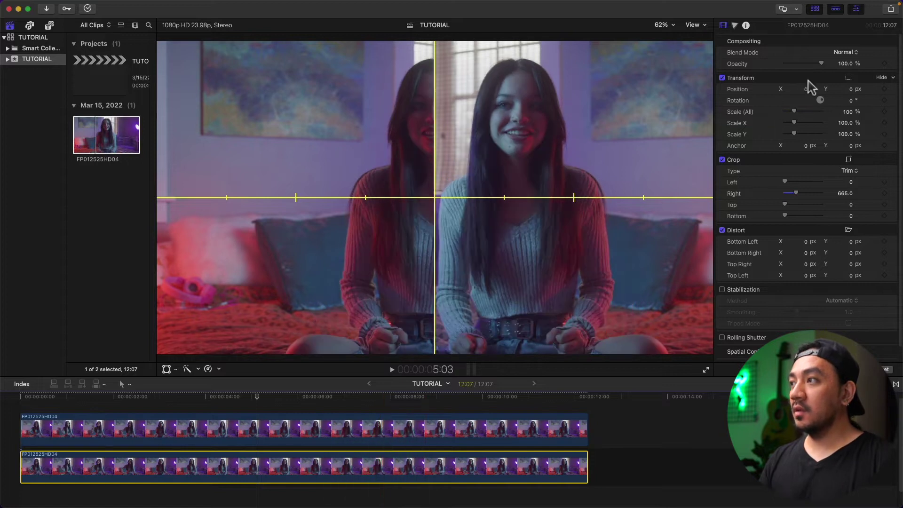
click(806, 89)
text(-291)
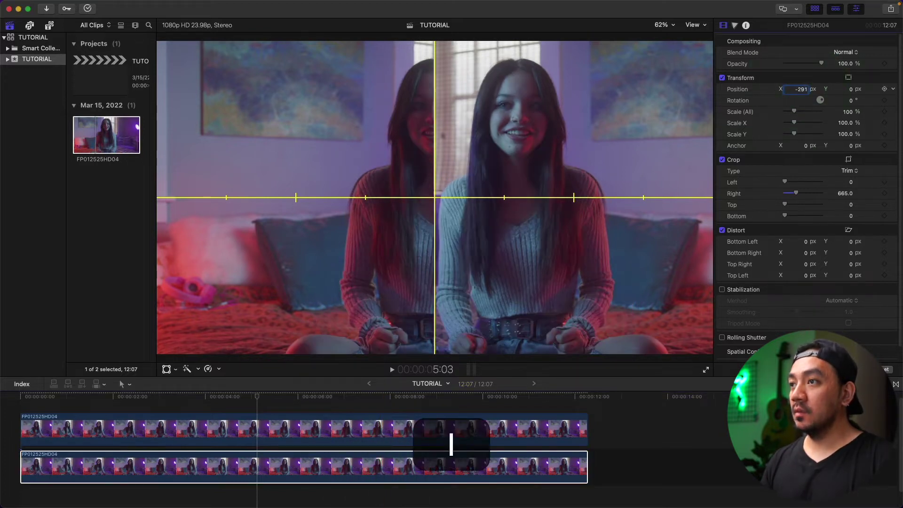
key(Return)
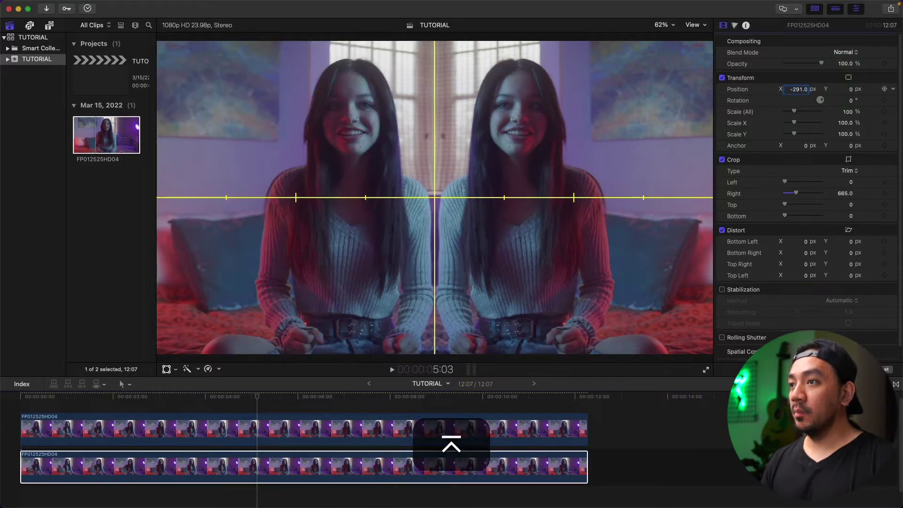
click(695, 25)
click(721, 242)
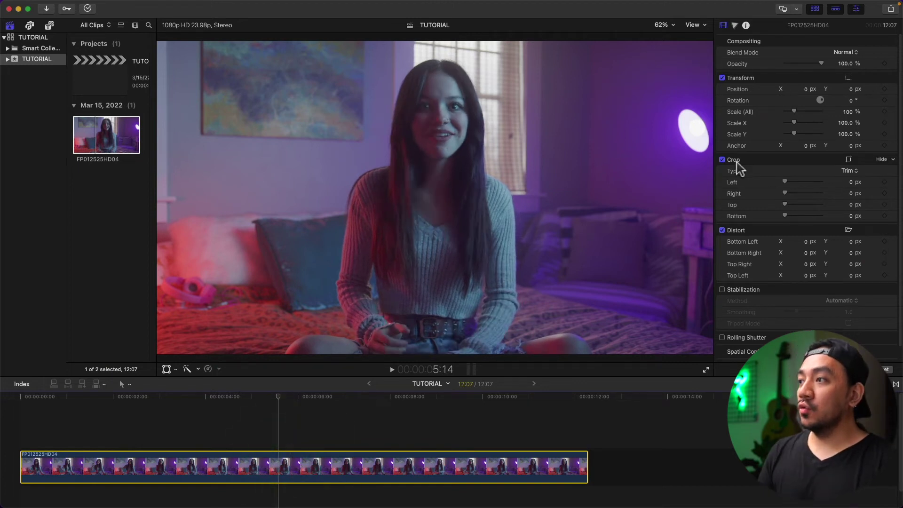
- Crop a strip off the clip's top and Option-drag a duplicate above it
drag(784, 204, 785, 203)
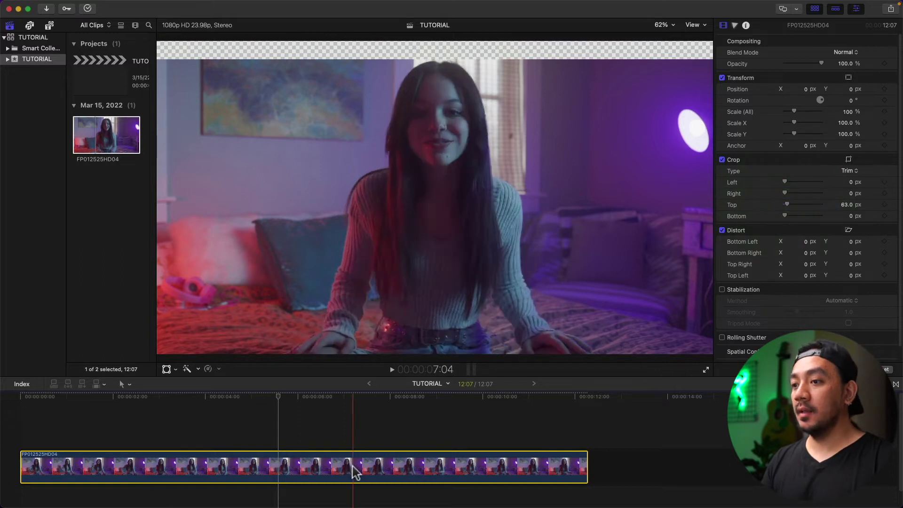
key(alt)
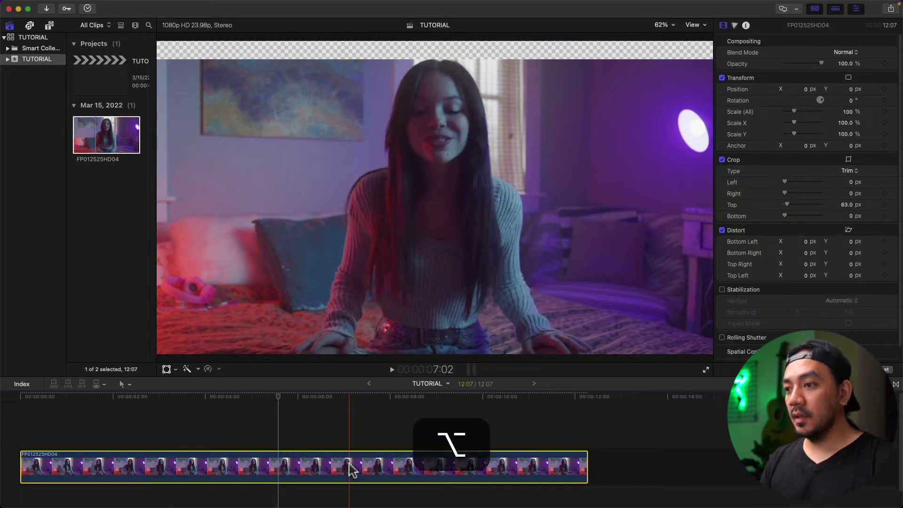
drag(351, 468, 352, 431)
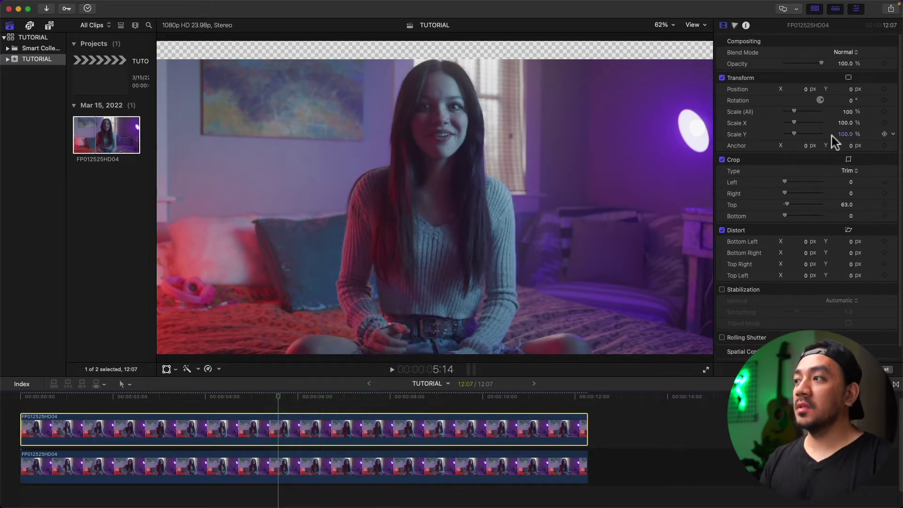
- Set the top copy's Scale Y to -100, flipping it upside down
click(845, 134)
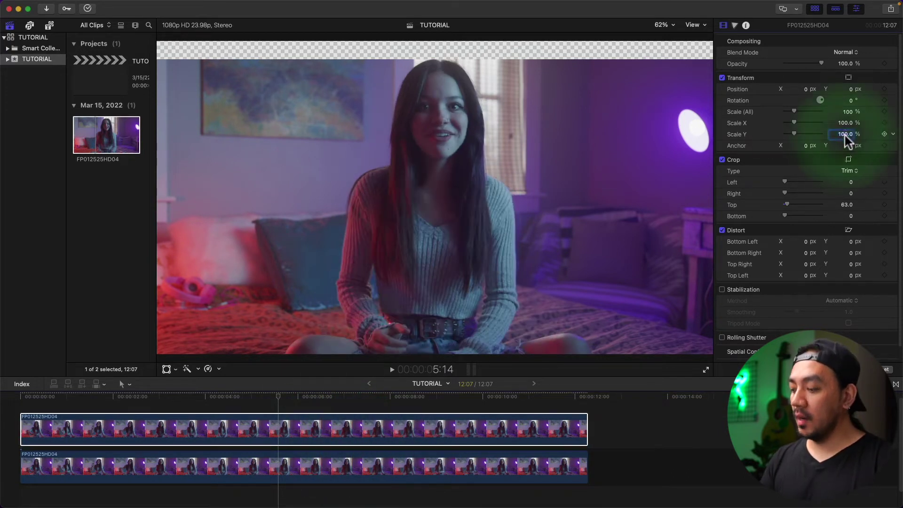
text(-1)
key(Return)
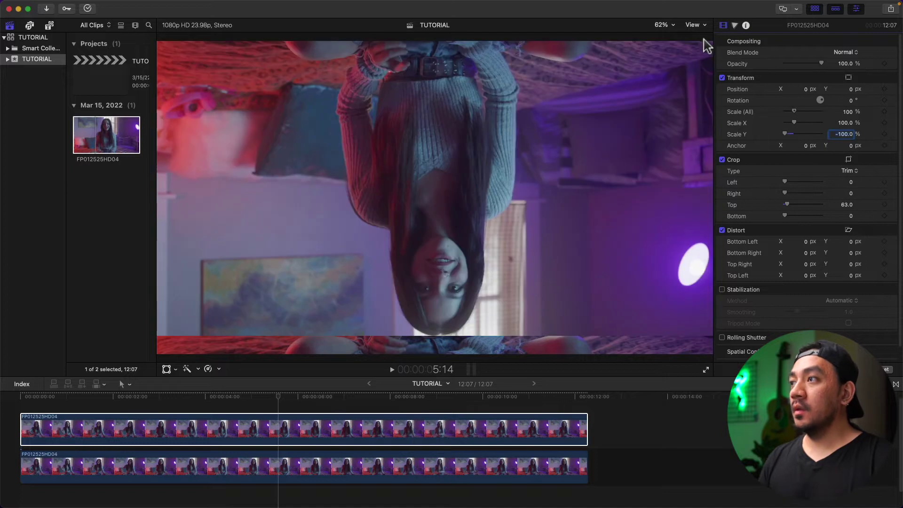
- Show the horizon guide and raise the flipped copy's Position Y to about 475
click(698, 28)
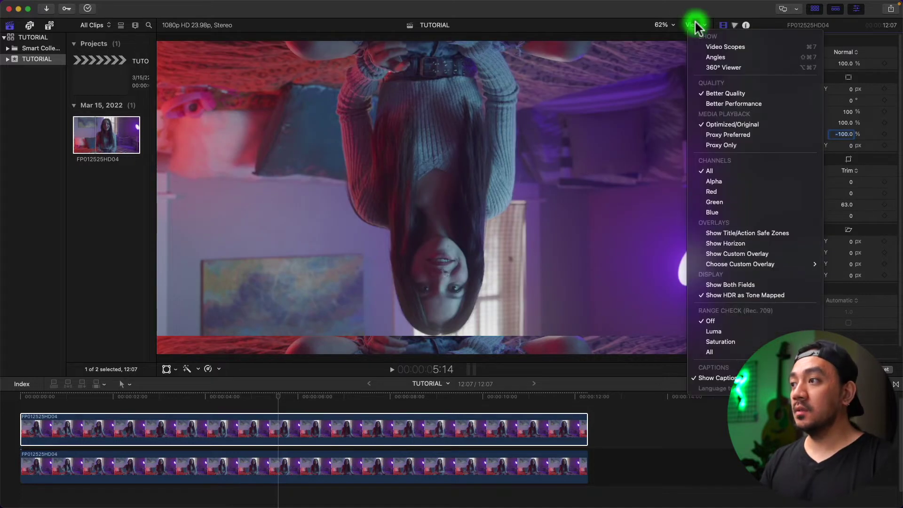
click(730, 244)
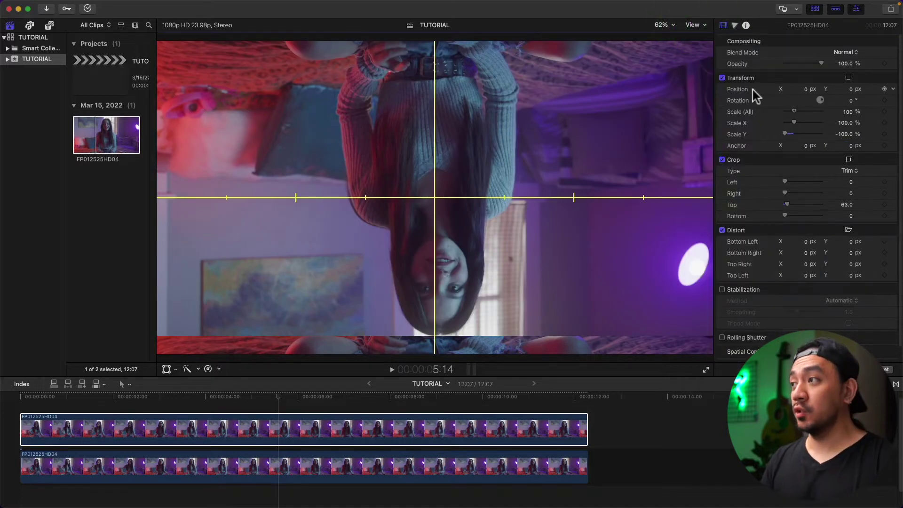
mouse_move(851, 90)
mouse_down()
mouse_move(852, 71)
mouse_move(852, 80)
mouse_up()
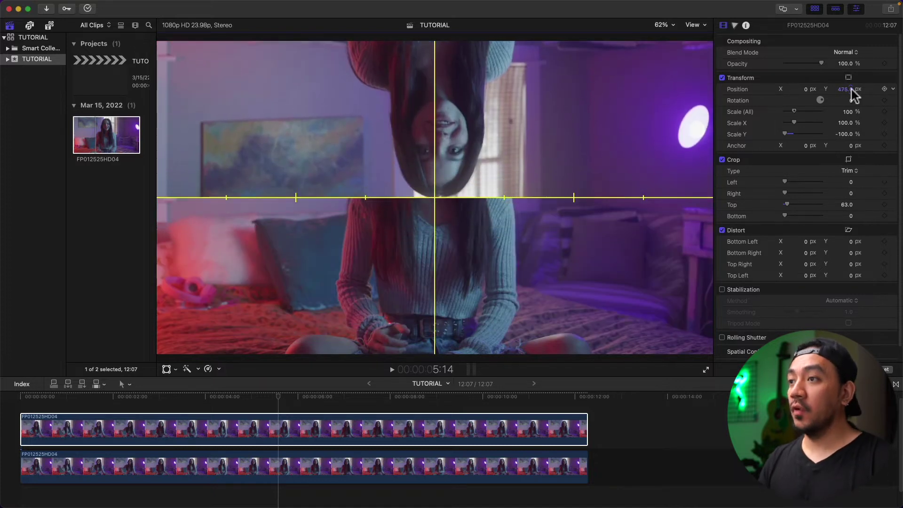
- Set the bottom clip's Position Y to -475 and preview later in the clip
click(375, 461)
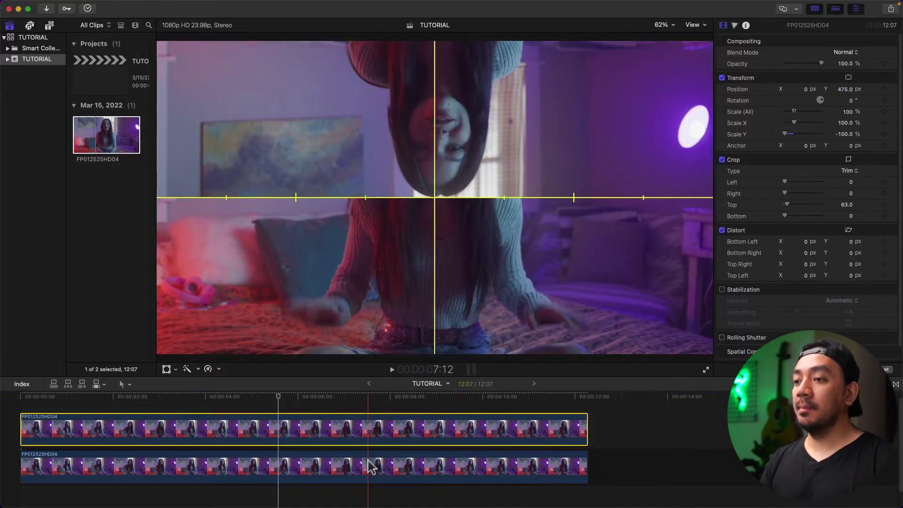
click(851, 90)
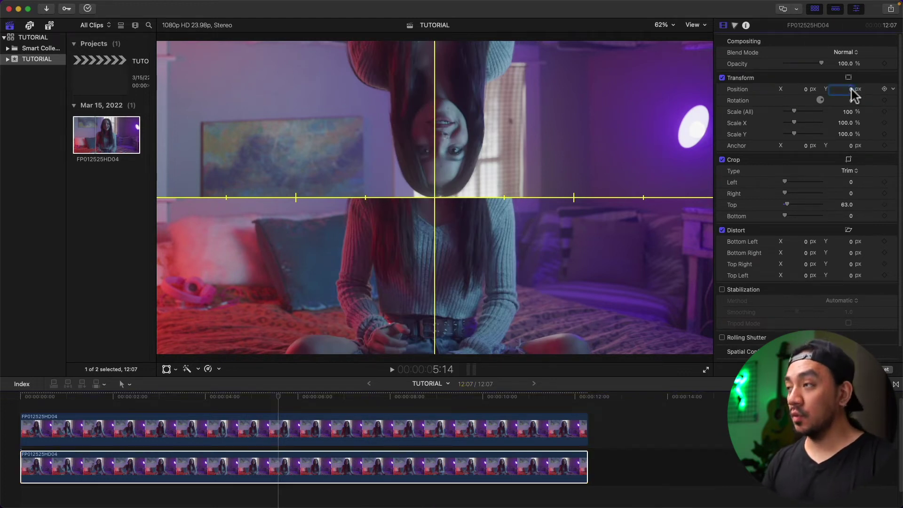
text(-475)
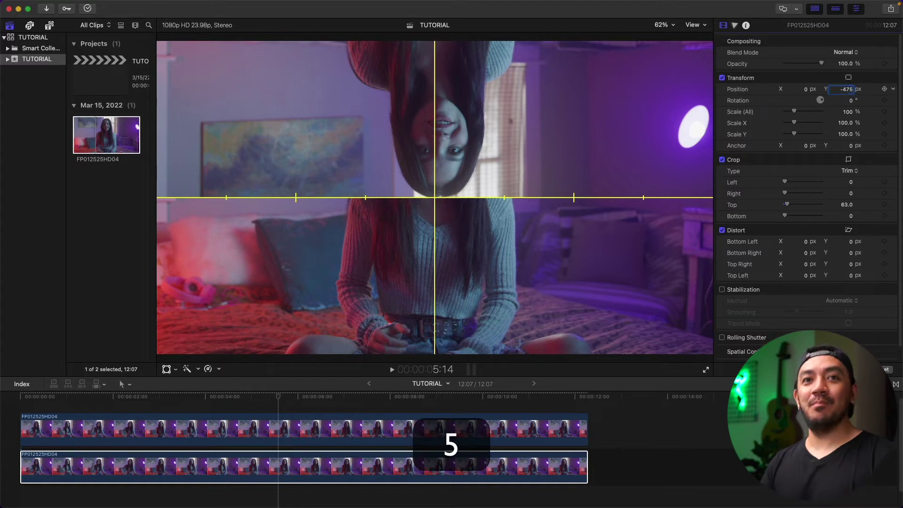
key(Return)
mouse_move(292, 395)
mouse_down()
mouse_move(472, 411)
mouse_move(244, 418)
mouse_up()
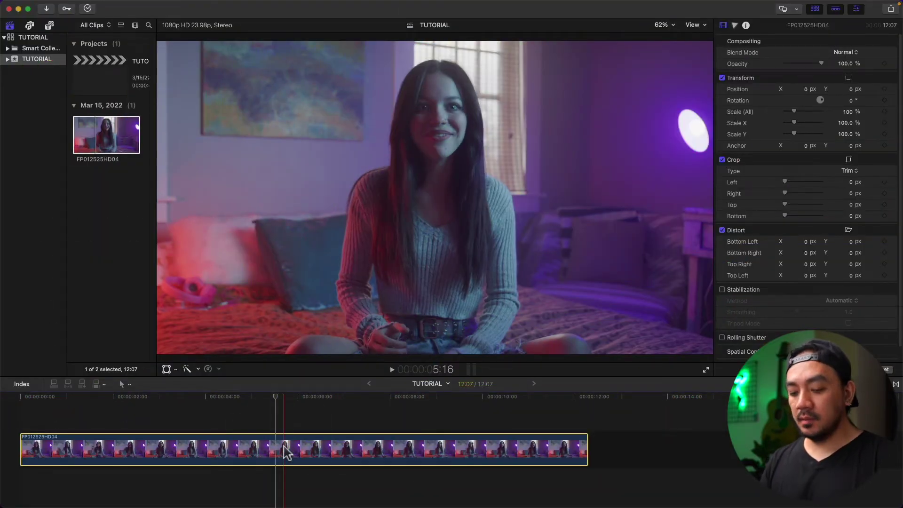
- Duplicate the clip above itself, search effects for 'flip', and drag Flipped onto the copy
key(alt)
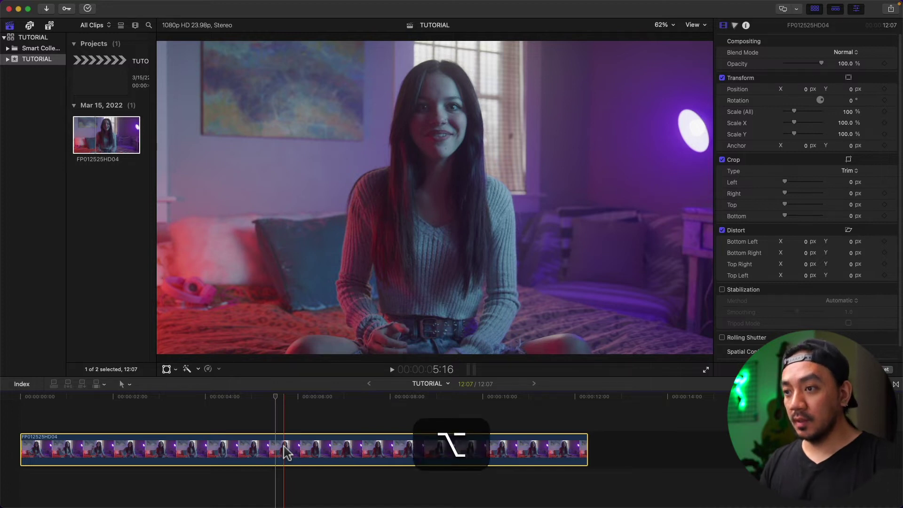
drag(287, 453, 289, 422)
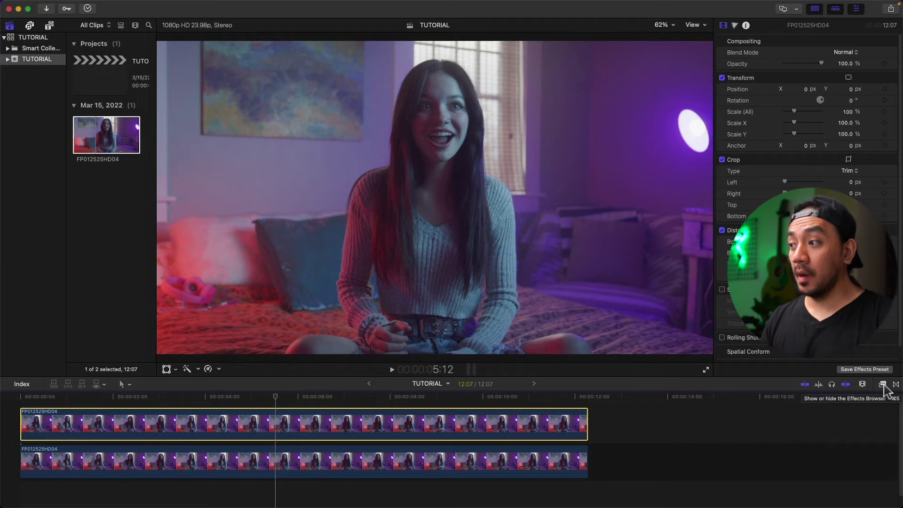
click(884, 385)
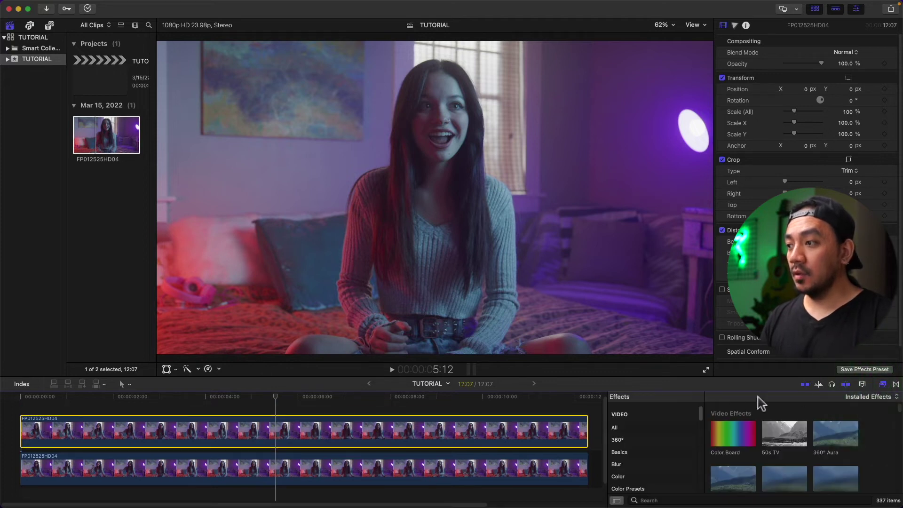
click(662, 501)
text(flip)
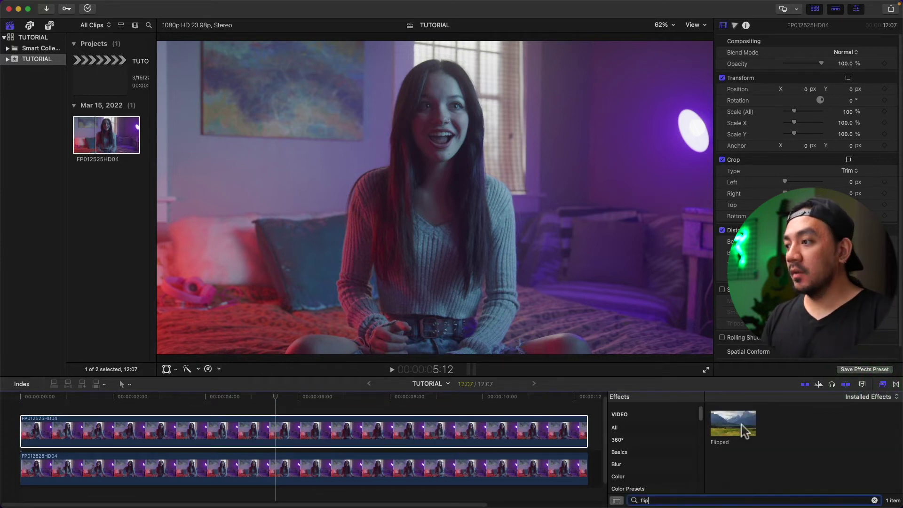
drag(733, 423, 447, 431)
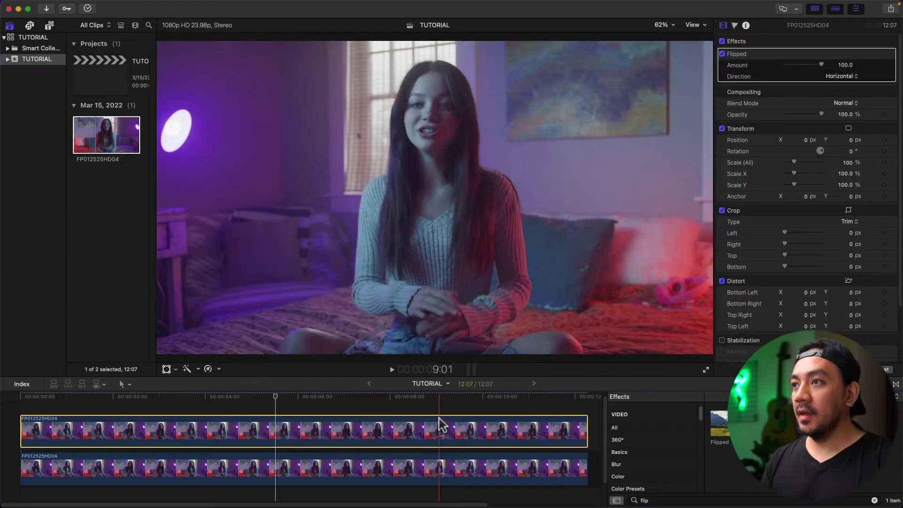
- Crop the flipped top clip's right side, show the horizon, and slide it left to -344
drag(786, 244, 808, 244)
click(695, 25)
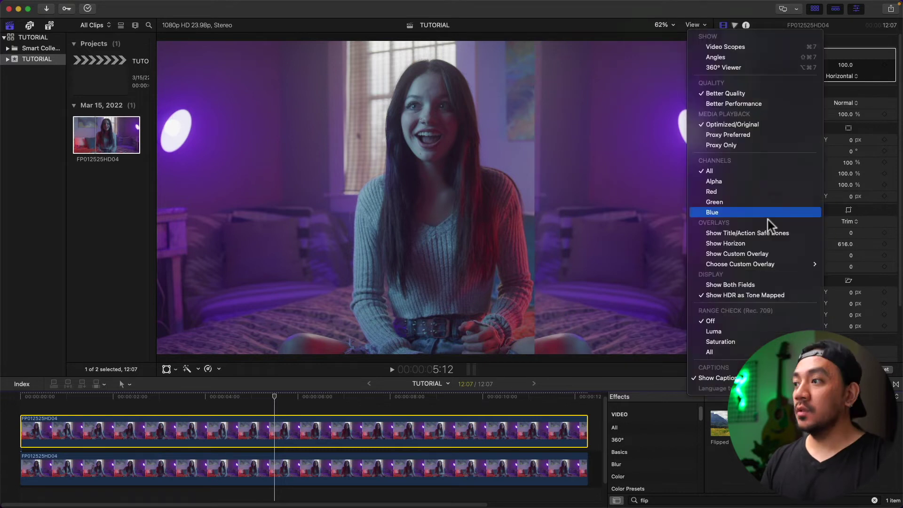
click(741, 242)
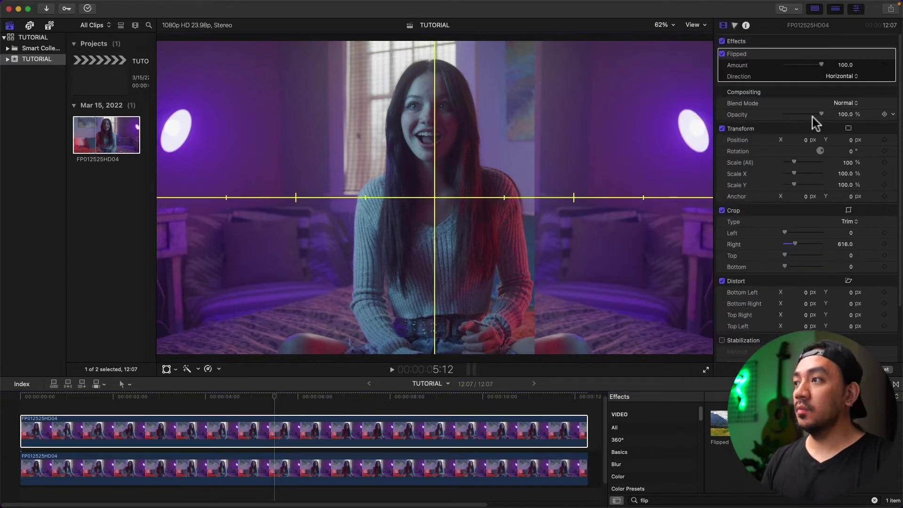
mouse_move(806, 139)
mouse_down()
mouse_move(790, 140)
mouse_move(800, 148)
mouse_up()
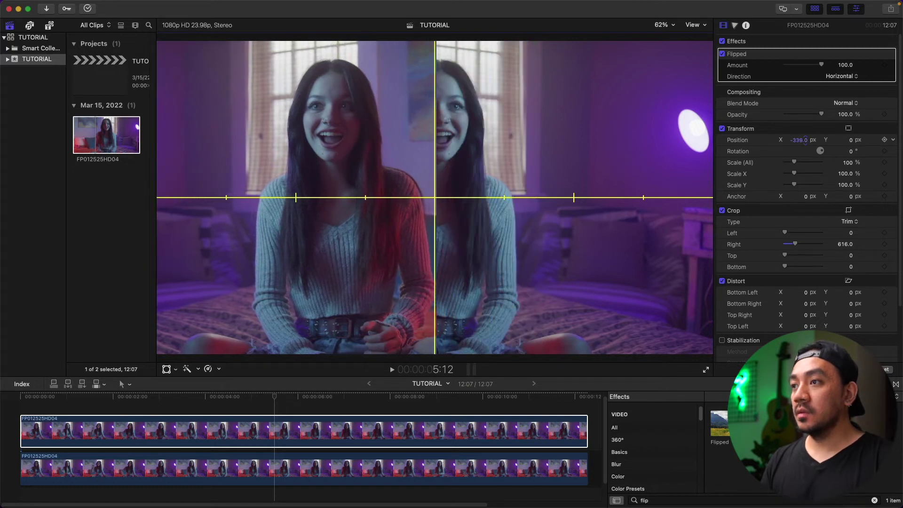
- Set the bottom clip's Position X to 344, hide the horizon, and preview the result
click(349, 471)
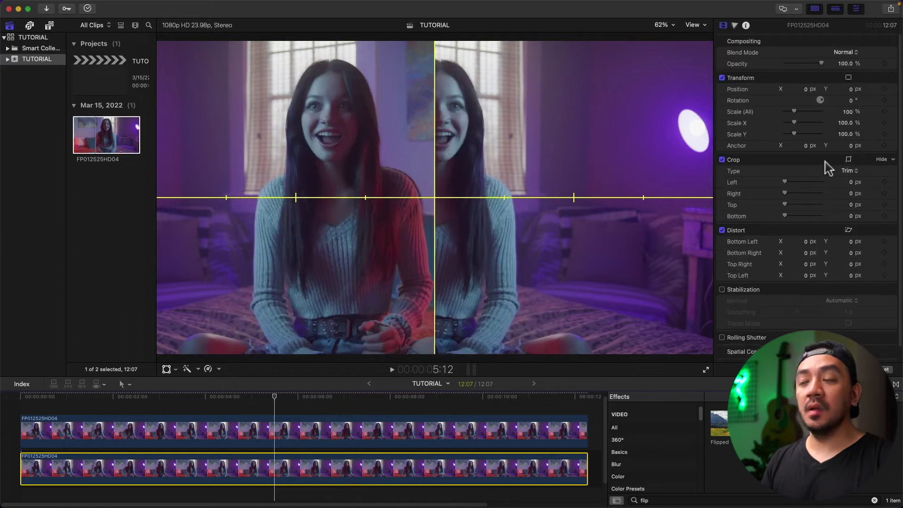
click(805, 90)
text(344)
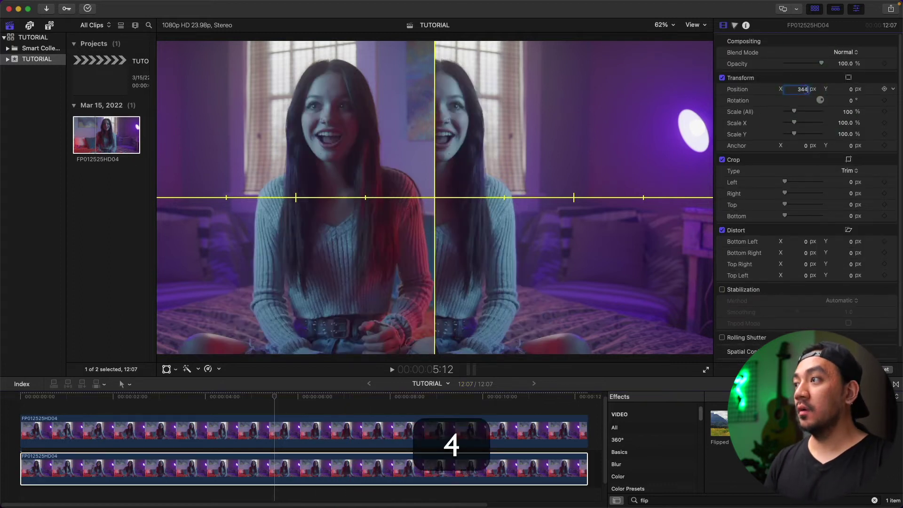
key(Return)
click(696, 25)
click(710, 247)
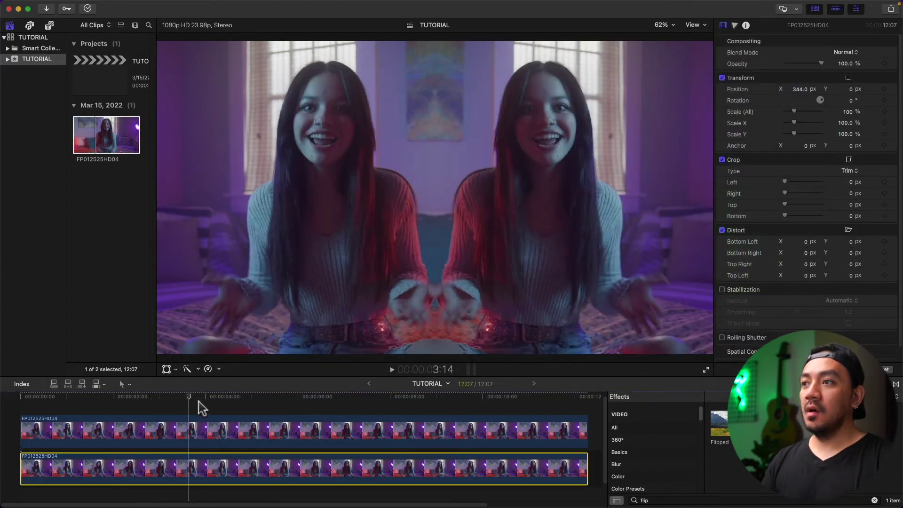
click(283, 397)
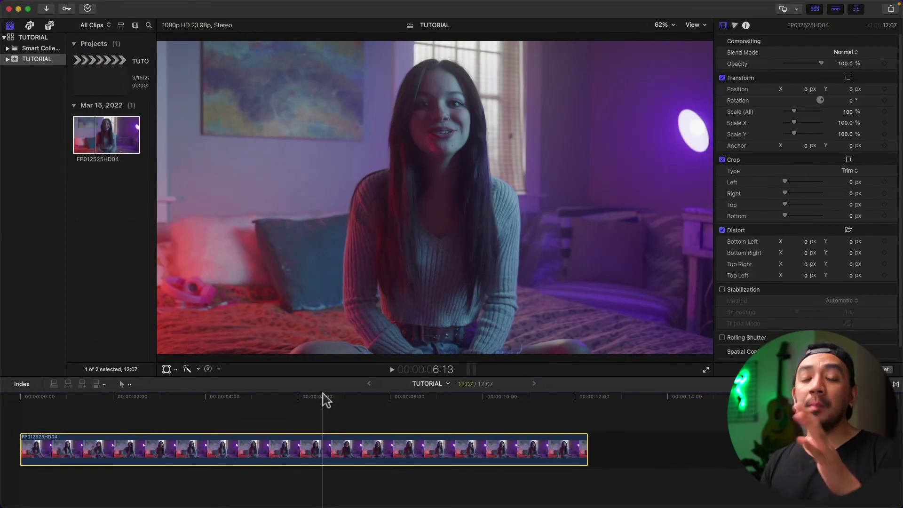
- Duplicate the clip onto a layer above and drag Flipped, found via 'fli', onto it
click(317, 445)
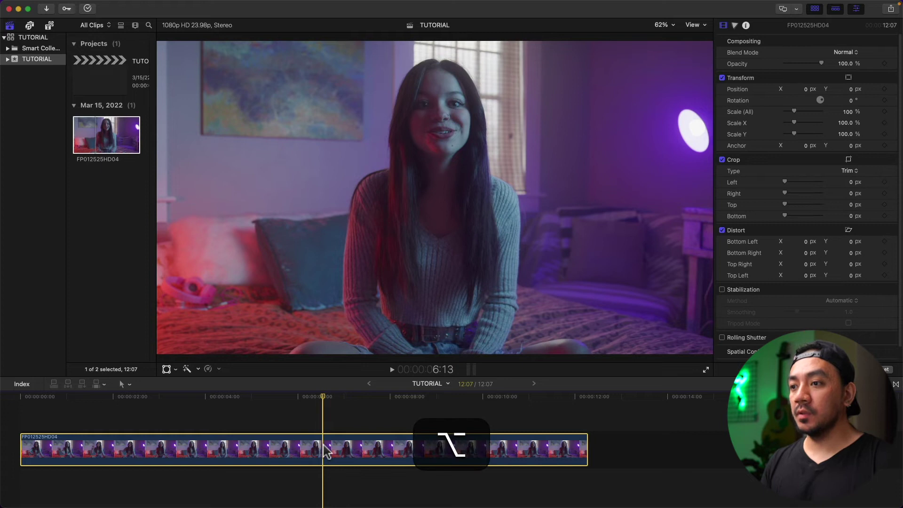
drag(325, 449, 325, 419)
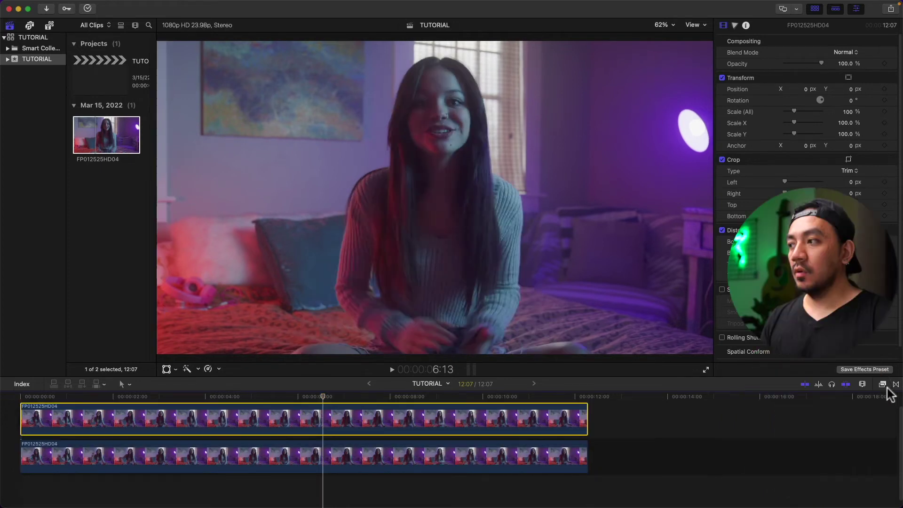
click(883, 383)
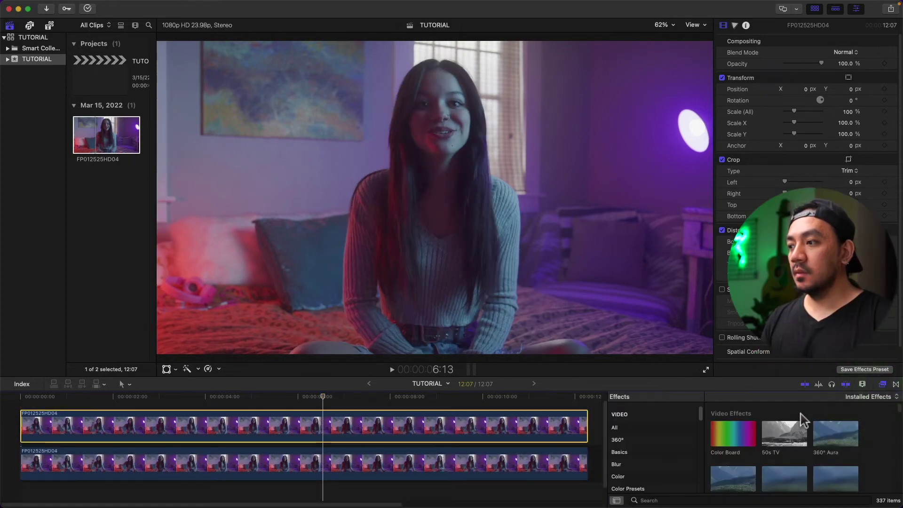
click(683, 500)
text(fli)
drag(733, 423, 372, 425)
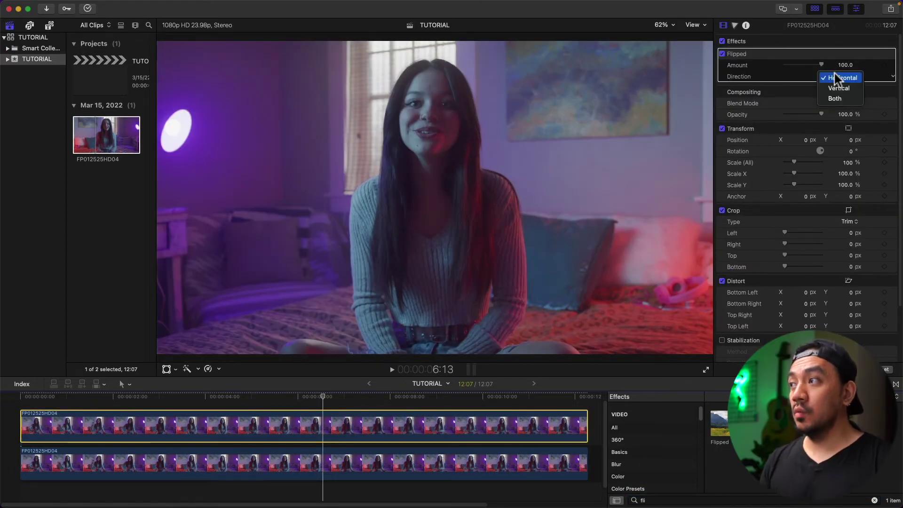
- Set Flipped to Vertical, crop the copy's bottom by 60, show the horizon, and raise it
click(834, 88)
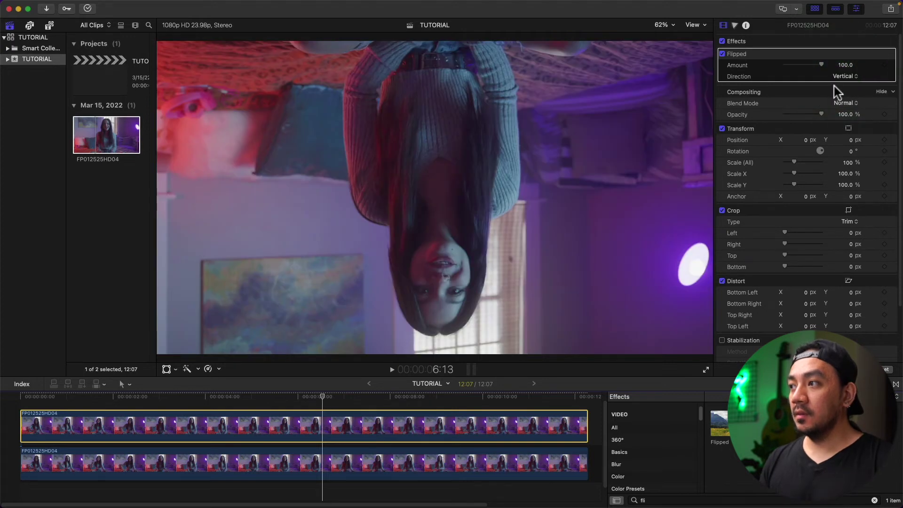
drag(785, 266, 787, 266)
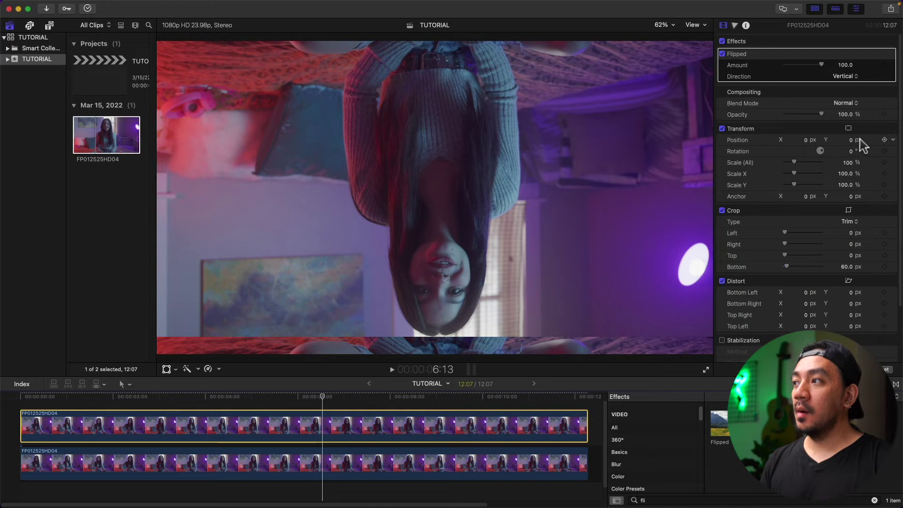
click(694, 25)
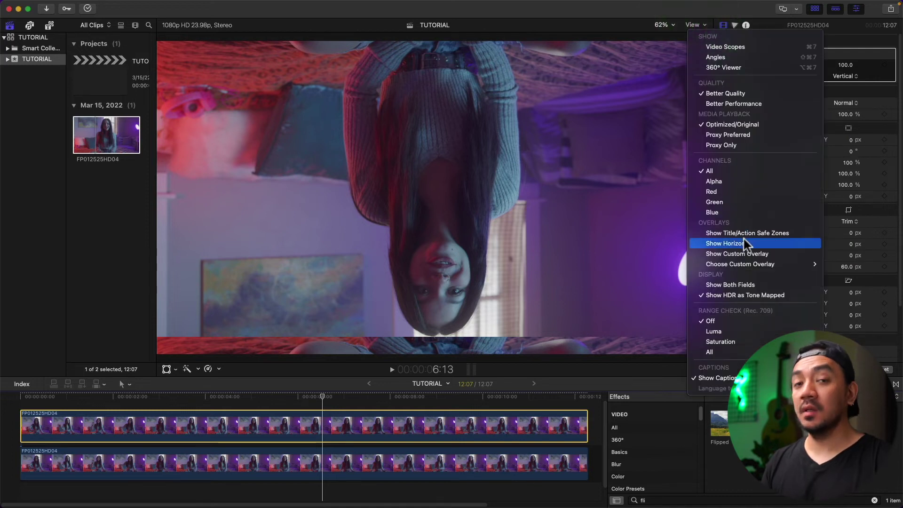
click(744, 241)
mouse_move(851, 140)
mouse_down()
mouse_move(861, 132)
mouse_move(853, 147)
mouse_up()
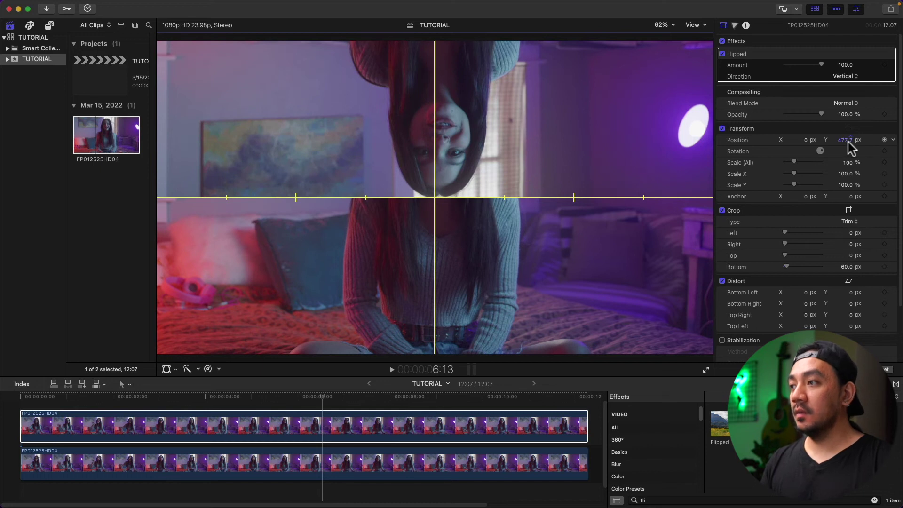
- Enter -47 as the lower copy's Transform Position Y
click(473, 464)
click(849, 89)
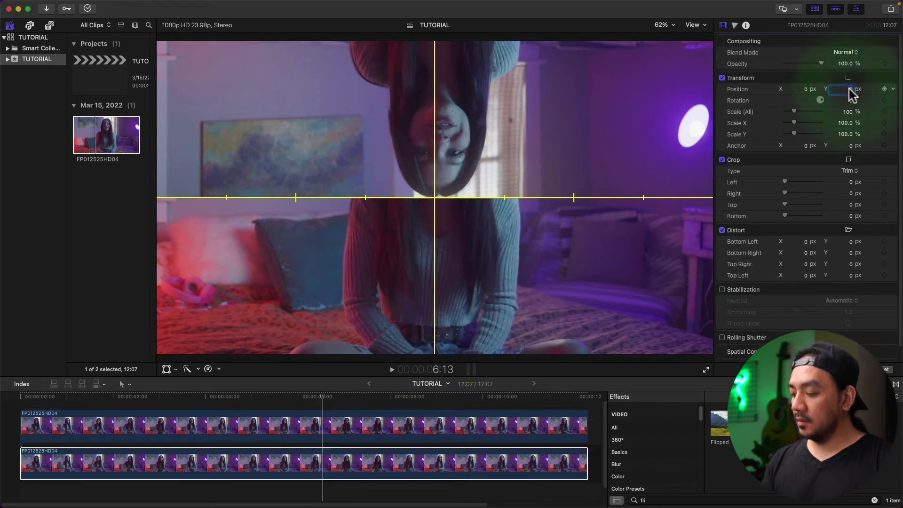
text(-47)
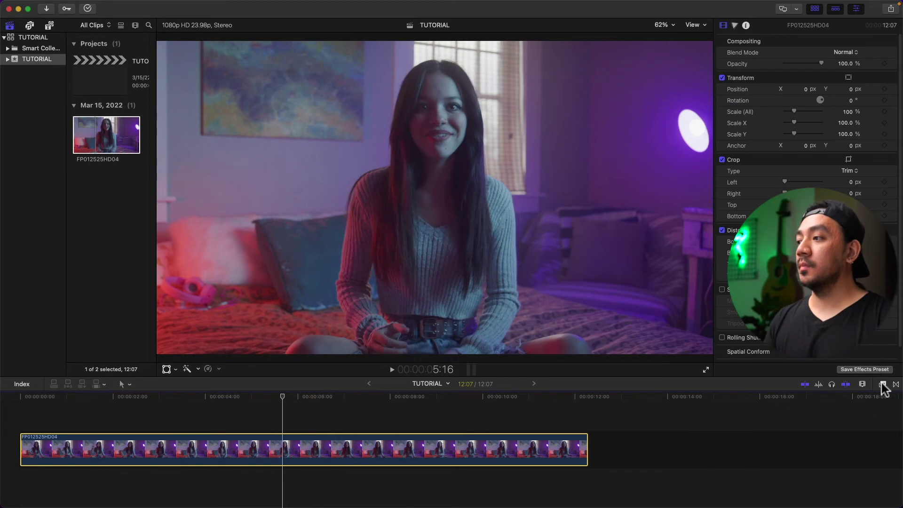
- Search effects for 'mirr', drag Mirror onto the clip, and preview later in the clip
click(883, 384)
click(691, 500)
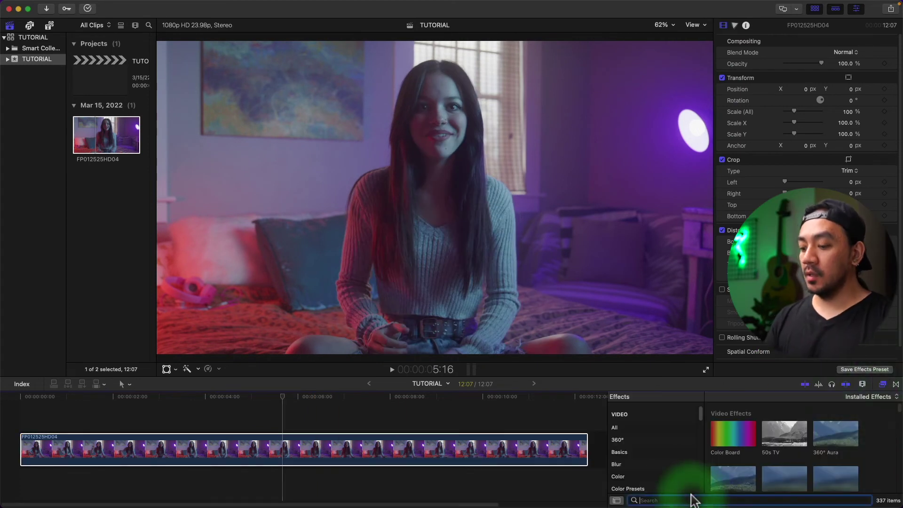
text(mirr)
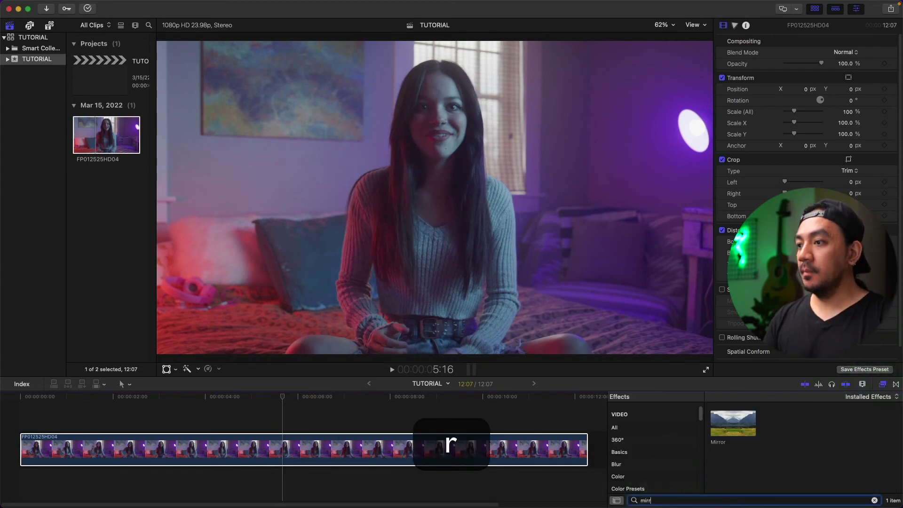
drag(732, 429, 445, 441)
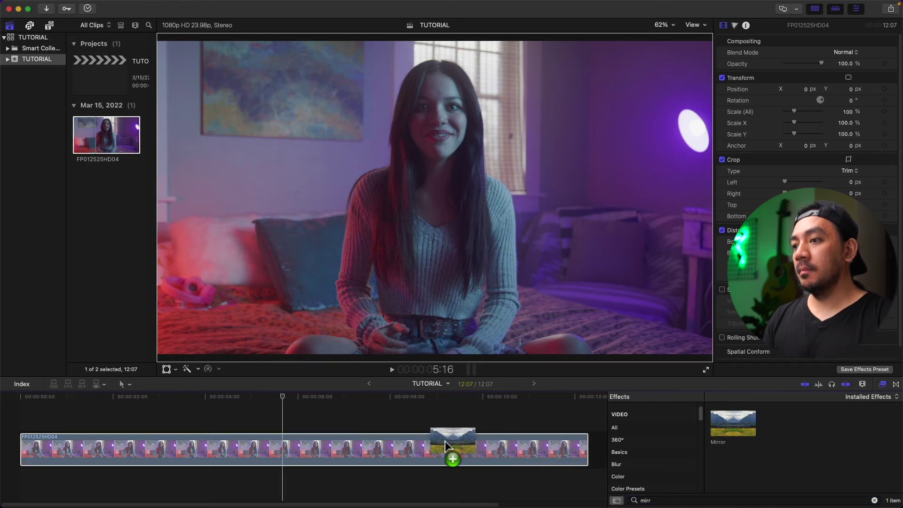
text(o)
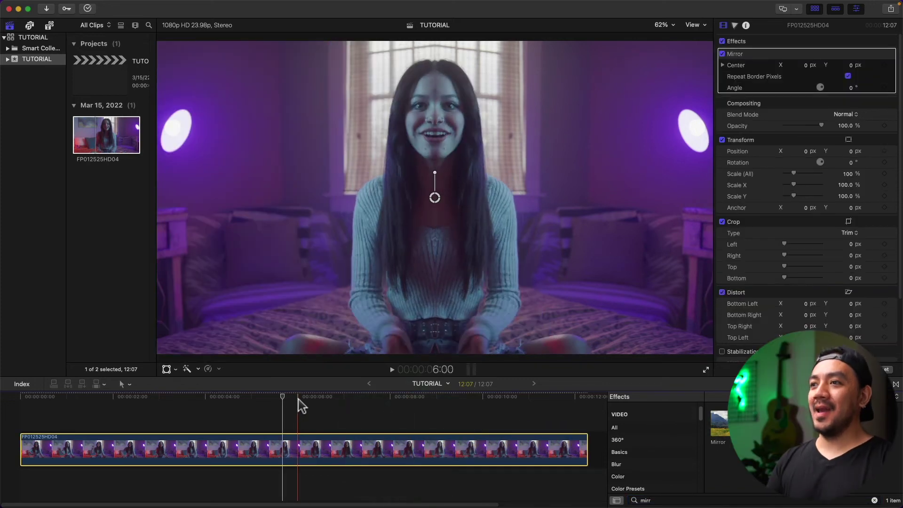
click(332, 414)
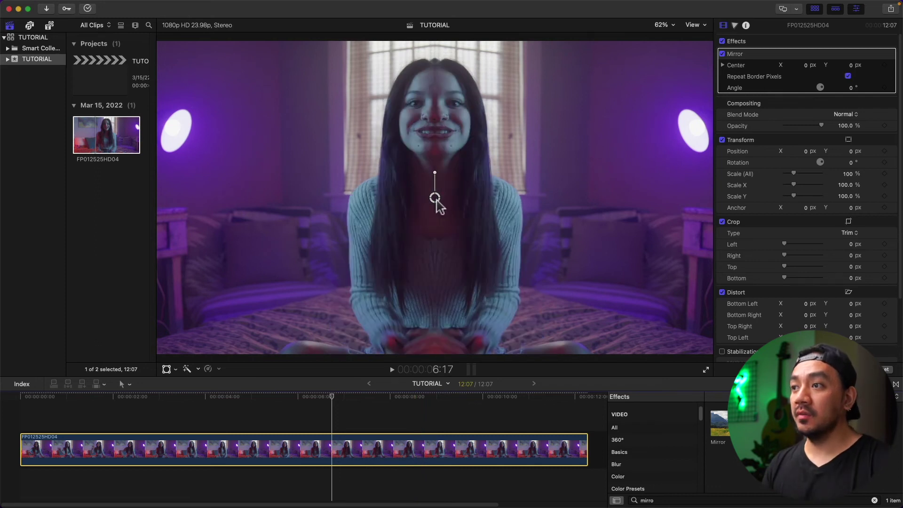
- Shift the Mirror centre left of centre so two mirrored women appear side by side
drag(435, 198, 349, 209)
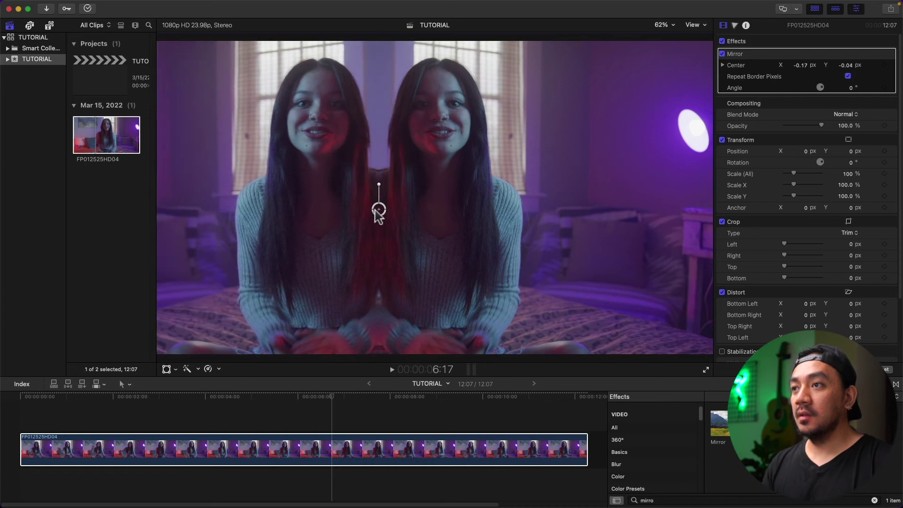
mouse_move(349, 209)
mouse_down()
mouse_move(383, 211)
mouse_move(338, 211)
mouse_move(383, 186)
mouse_up()
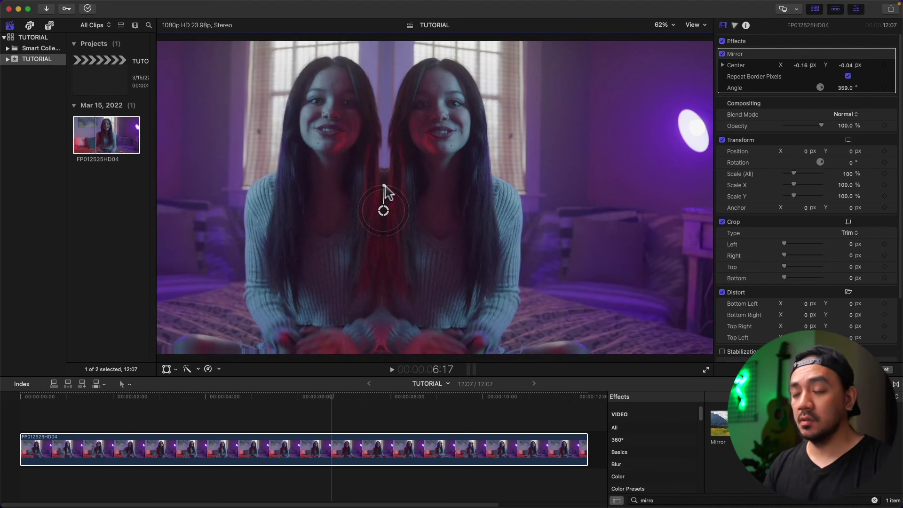
drag(384, 211, 431, 220)
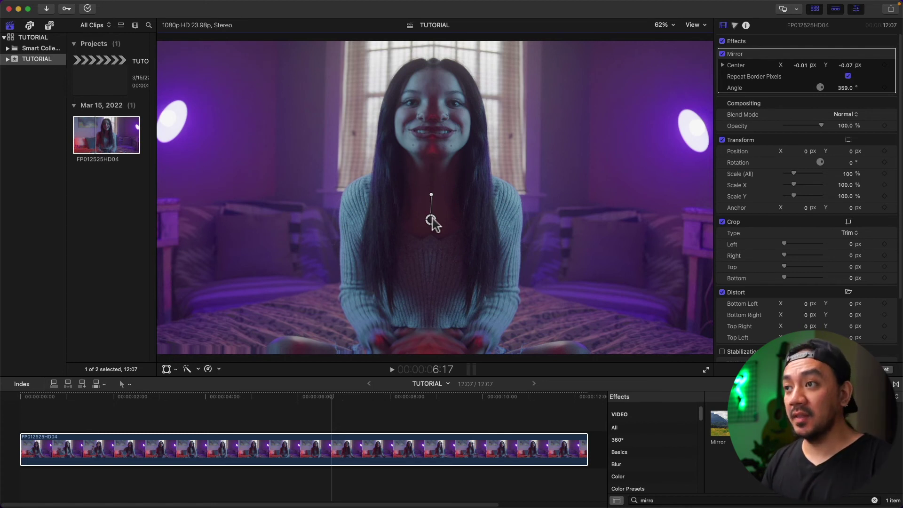
drag(431, 220, 339, 228)
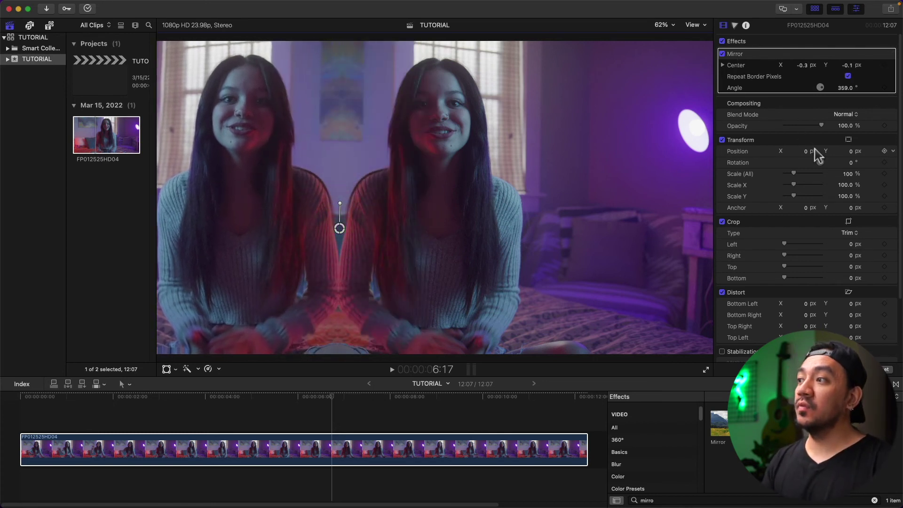
- Set Transform Position X to 574.2 px and fine-tune the Mirror centre
drag(806, 152, 758, 294)
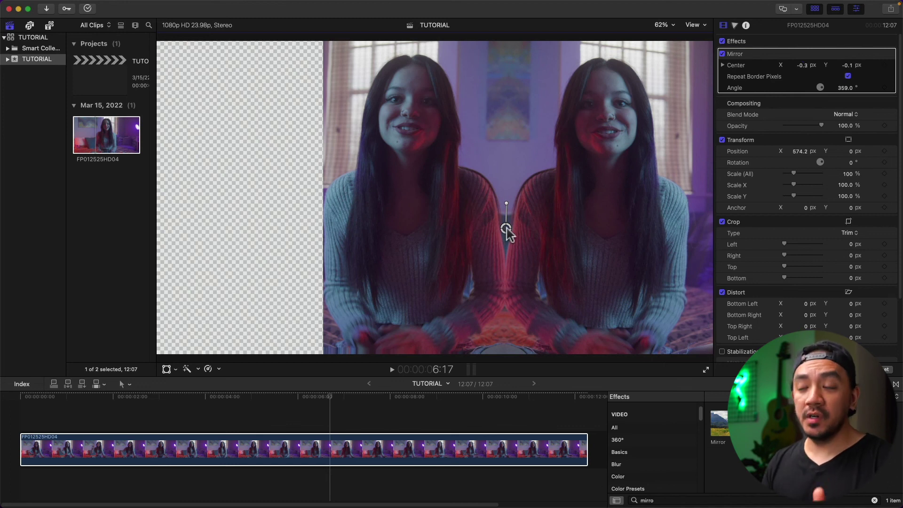
mouse_move(506, 229)
mouse_down()
mouse_move(403, 232)
mouse_move(515, 218)
mouse_move(506, 225)
mouse_up()
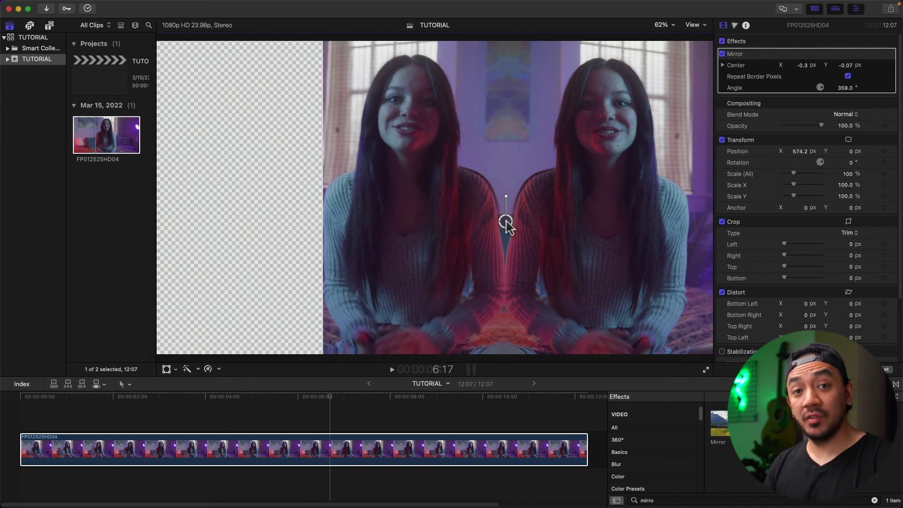